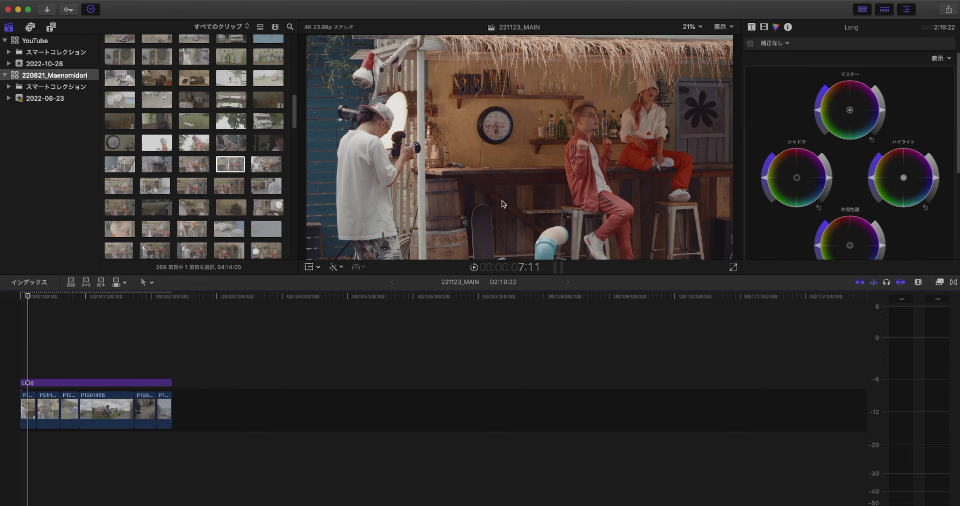
Examine frames of the second and third clips in the timeline, selecting each clip
{"action": "left_click", "coordinate": [47, 367]}
{"action": "left_click", "coordinate": [52, 398]}
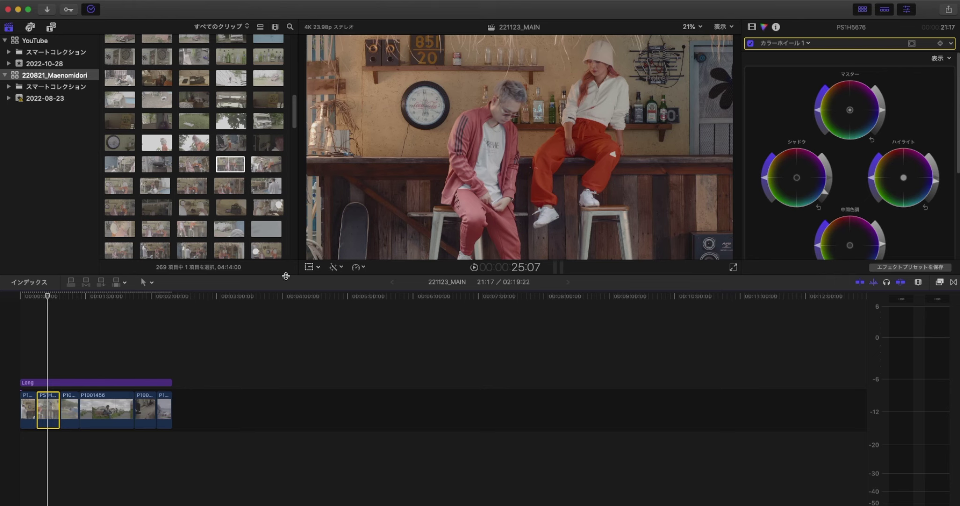
{"action": "left_click", "coordinate": [71, 358]}
{"action": "key", "text": "super+6"}
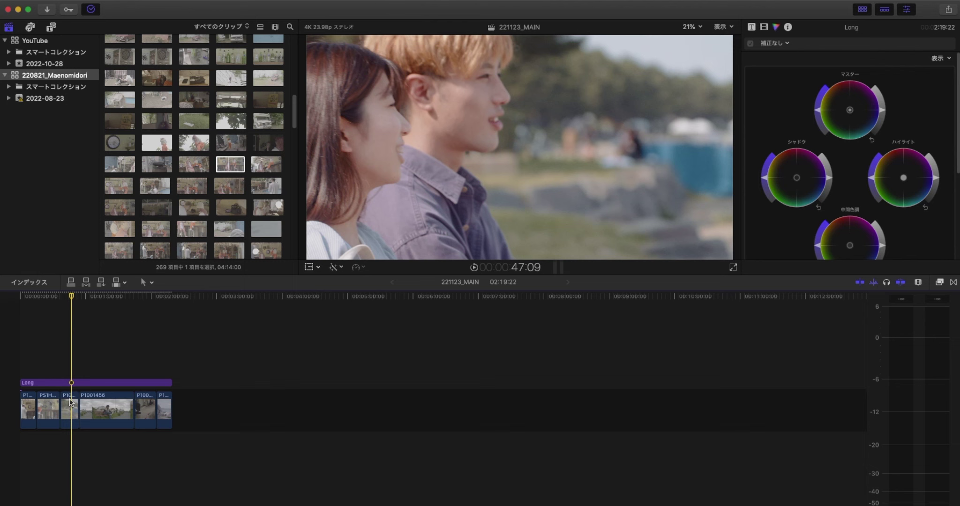
{"action": "left_click", "coordinate": [71, 405]}
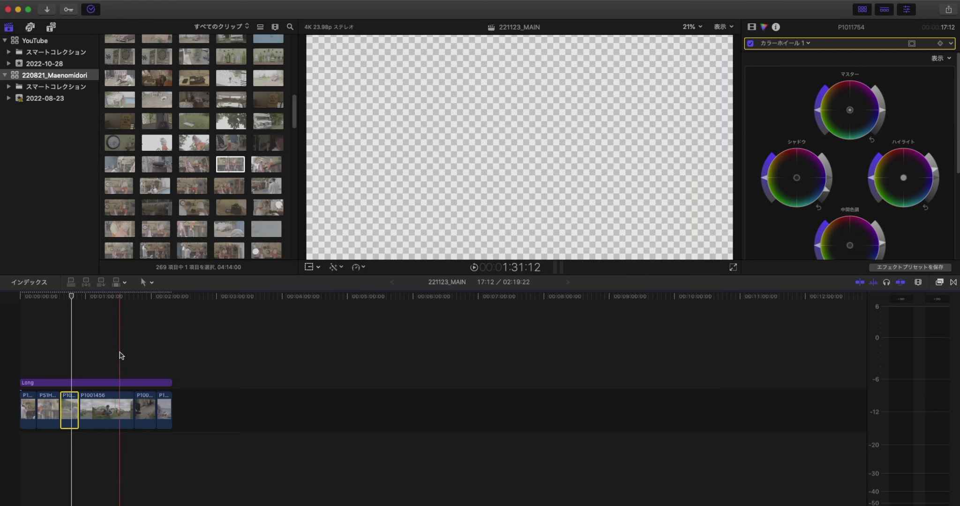
Examine the fourth clip, P1001456, and the fifth clip, P1000540, selecting each one
{"action": "left_click", "coordinate": [114, 355]}
{"action": "left_click", "coordinate": [111, 398]}
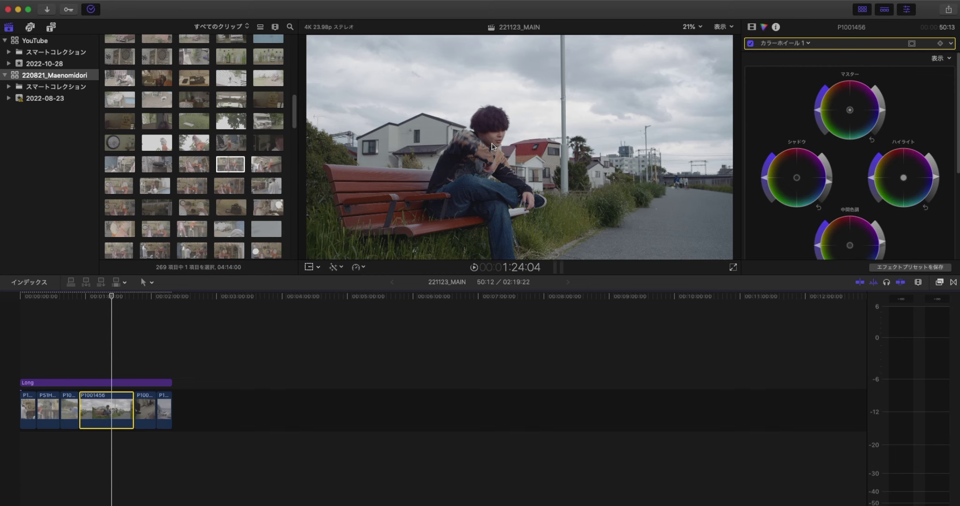
{"action": "left_click", "coordinate": [149, 360]}
{"action": "left_click", "coordinate": [148, 409]}
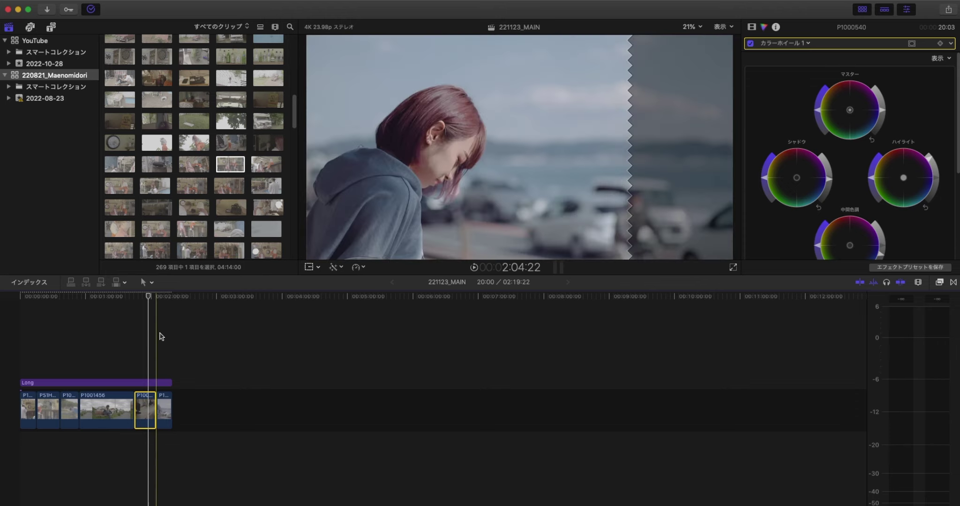
Compare frames of the fifth and last clips in the viewer, playing a short part of the last clip
{"action": "left_click", "coordinate": [143, 373]}
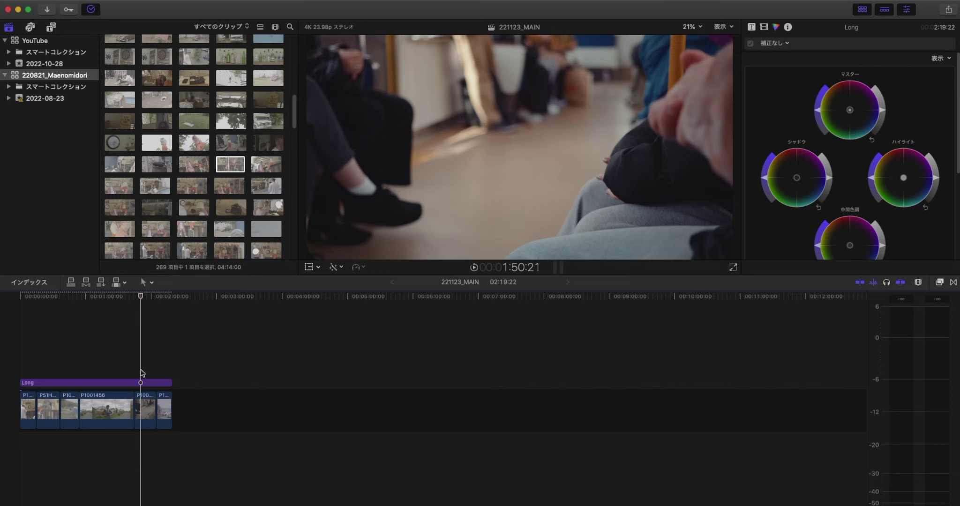
{"action": "left_click", "coordinate": [164, 369]}
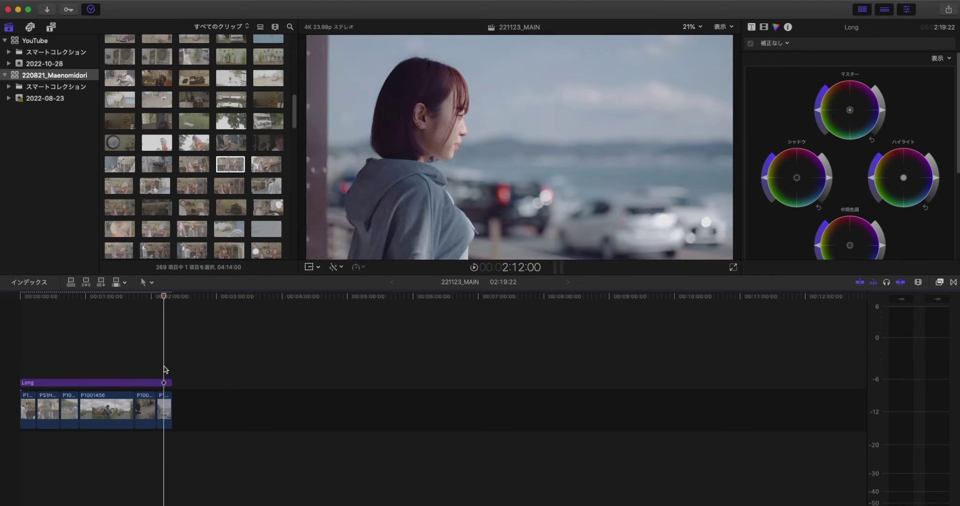
{"action": "key", "text": "space"}
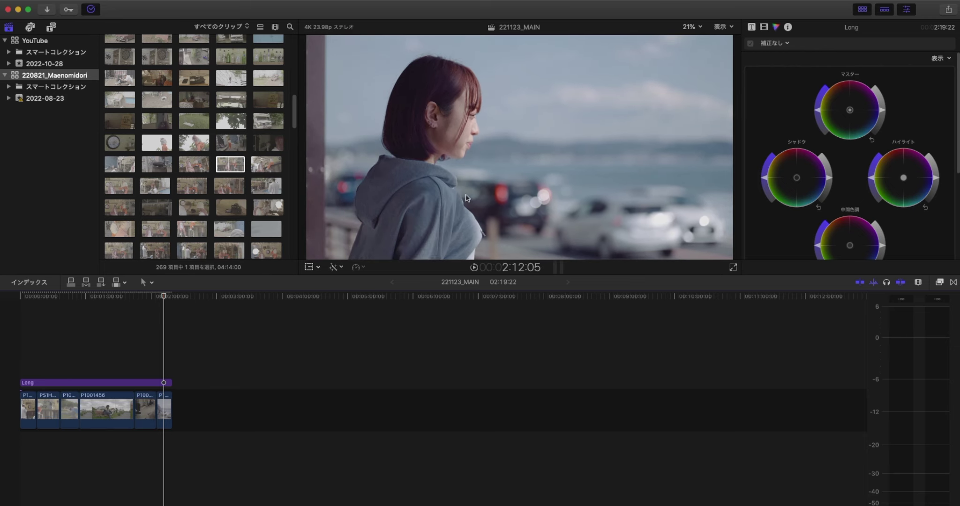
{"action": "left_click", "coordinate": [157, 364]}
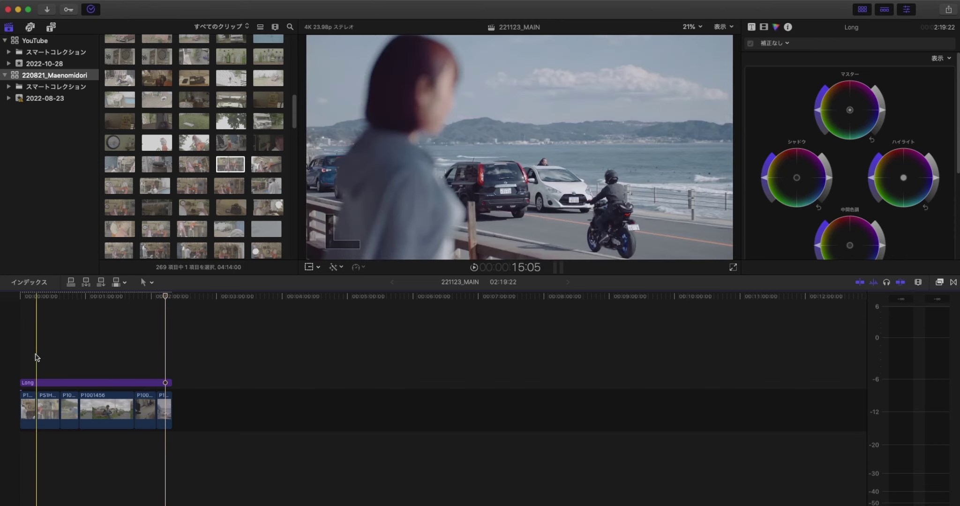
View a frame of the second clip again and select the first clip, P1000324, to examine its framing
{"action": "left_click", "coordinate": [48, 362]}
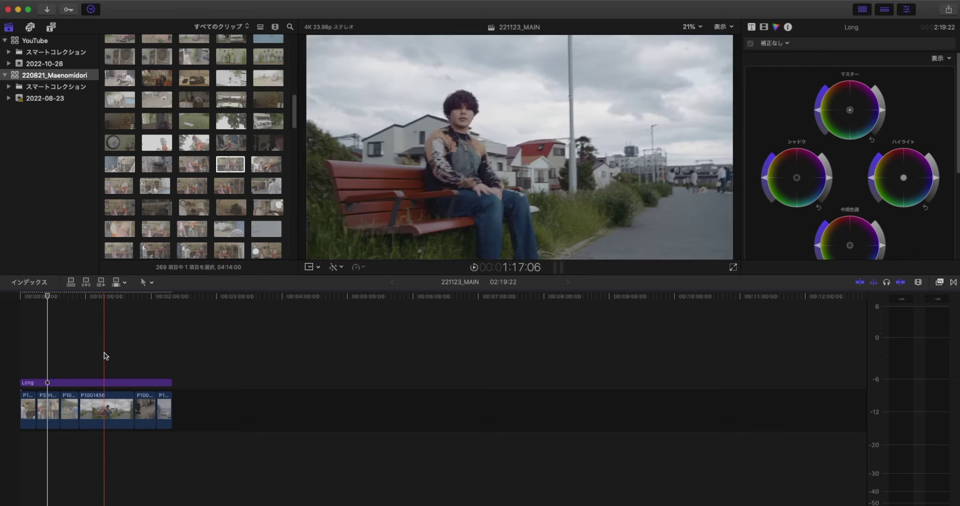
{"action": "left_click", "coordinate": [28, 354]}
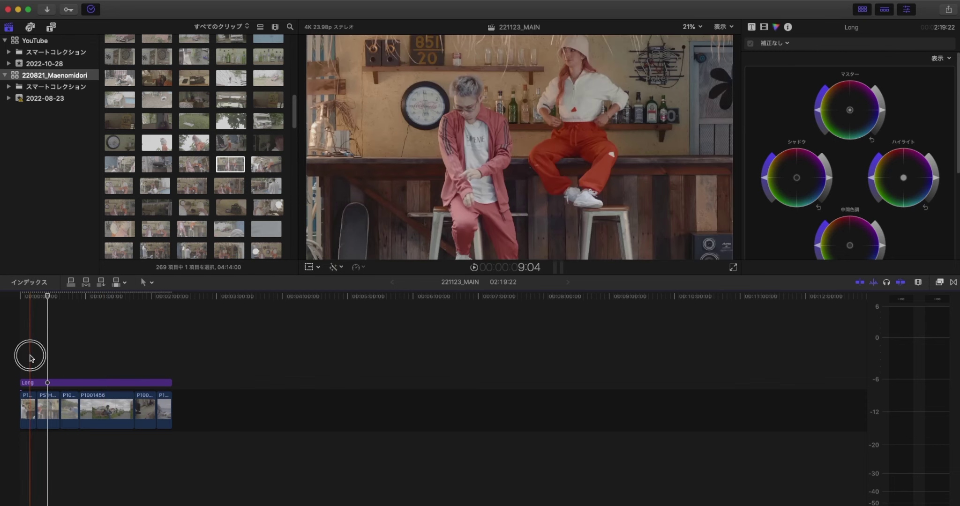
{"action": "left_click", "coordinate": [26, 397]}
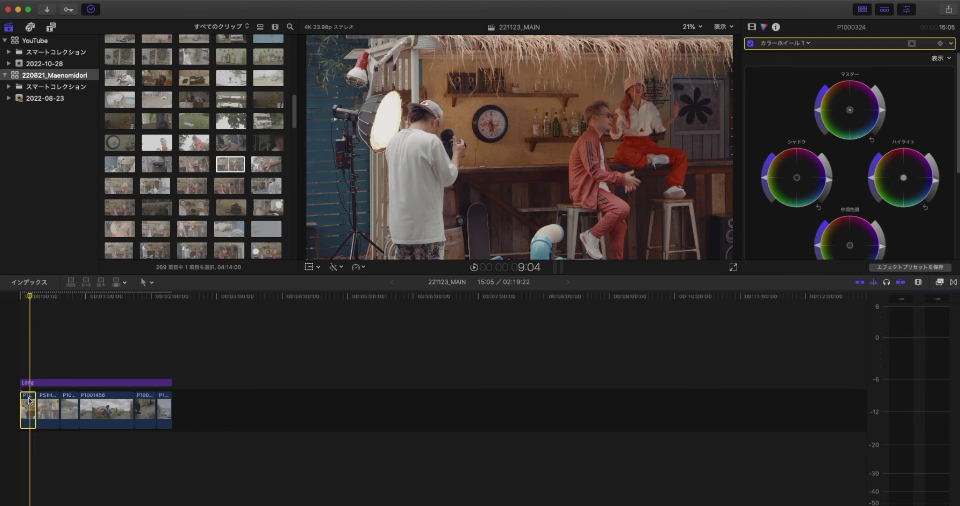
Select the second clip at the playhead and display the horizon overlay in the viewer
{"action": "left_click", "coordinate": [48, 365]}
{"action": "left_click", "coordinate": [53, 399]}
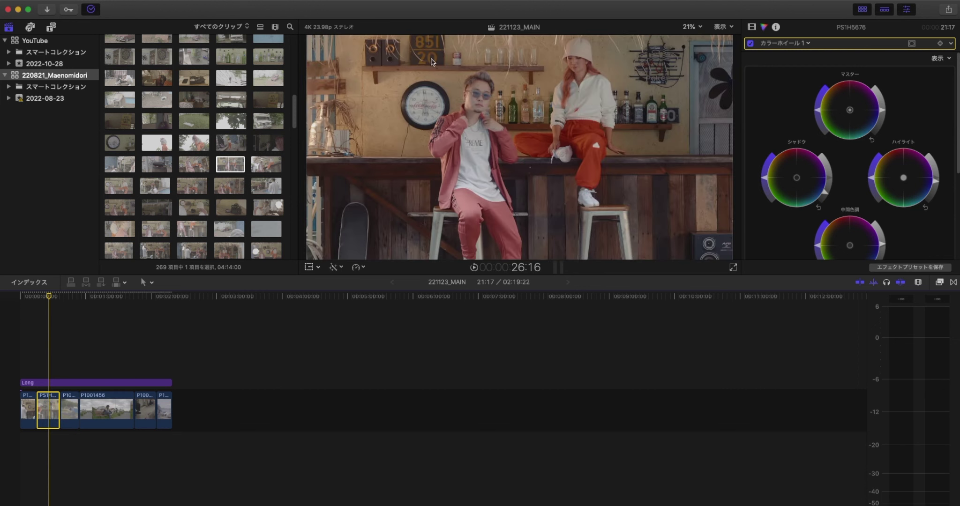
{"action": "left_click", "coordinate": [717, 28]}
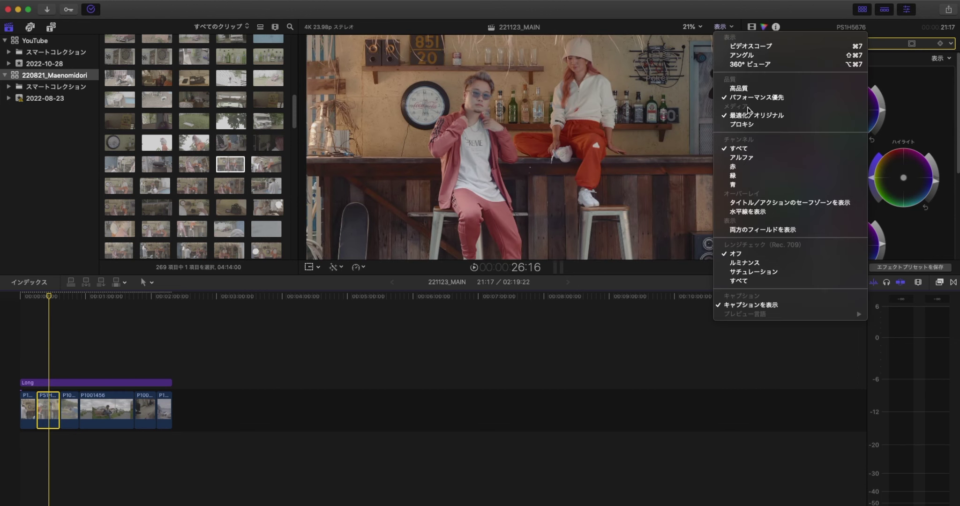
{"action": "left_click", "coordinate": [742, 211]}
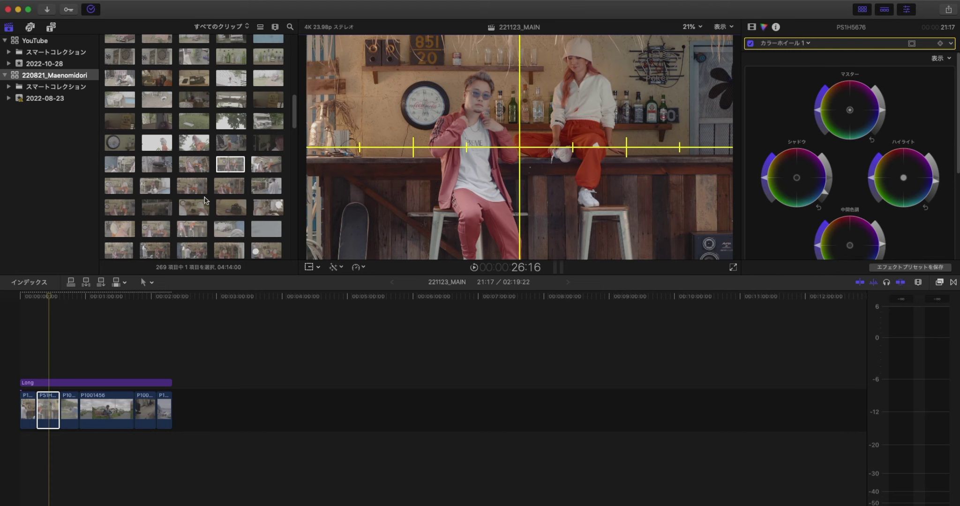
{"action": "scroll", "coordinate": [239, 247], "scroll_direction": "down", "scroll_amount": 2}
{"action": "scroll", "coordinate": [239, 246], "scroll_direction": "down", "scroll_amount": 1}
{"action": "scroll", "coordinate": [239, 247], "scroll_direction": "up", "scroll_amount": 4}
{"action": "scroll", "coordinate": [239, 246], "scroll_direction": "up", "scroll_amount": 1}
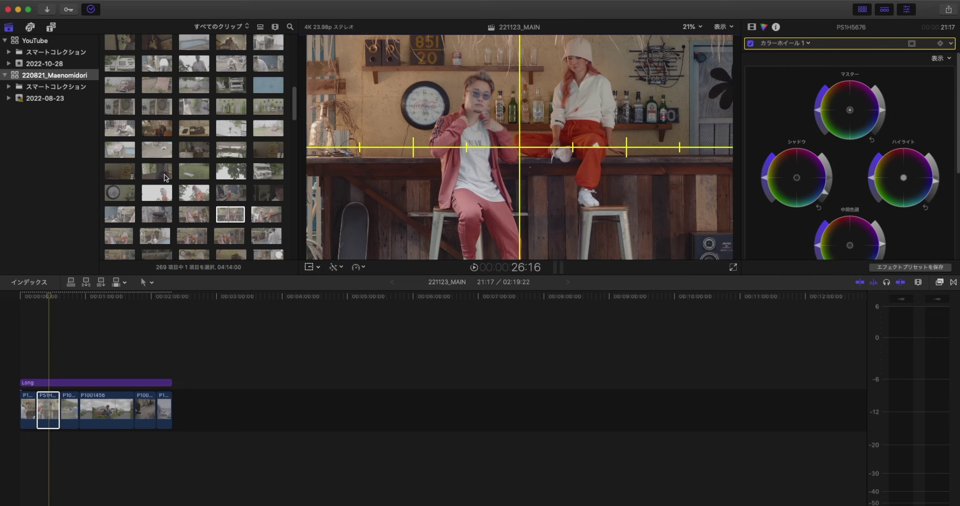
{"action": "scroll", "coordinate": [283, 152], "scroll_direction": "down", "scroll_amount": 2}
{"action": "scroll", "coordinate": [263, 176], "scroll_direction": "down", "scroll_amount": 3}
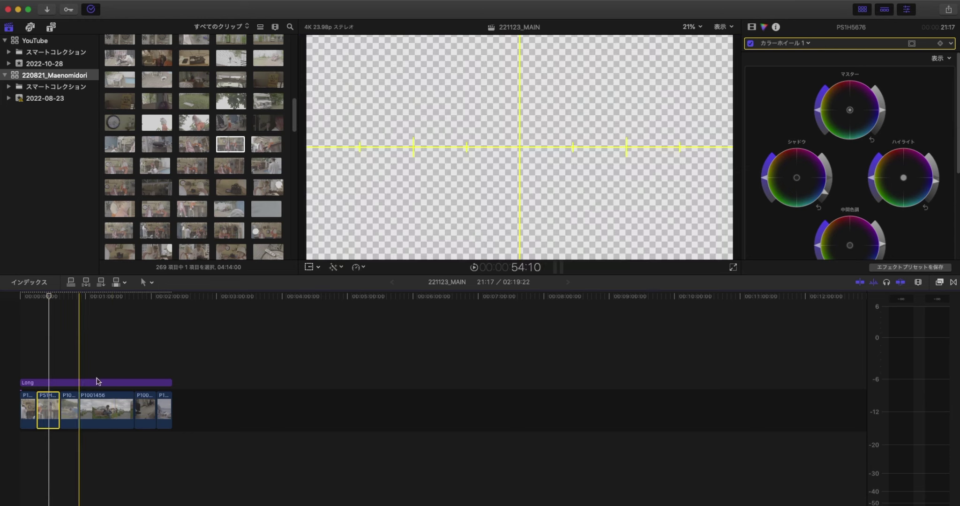
Check the composition of the fourth and fifth clips against the horizon overlay, selecting each one
{"action": "left_click", "coordinate": [116, 383]}
{"action": "left_click", "coordinate": [116, 417]}
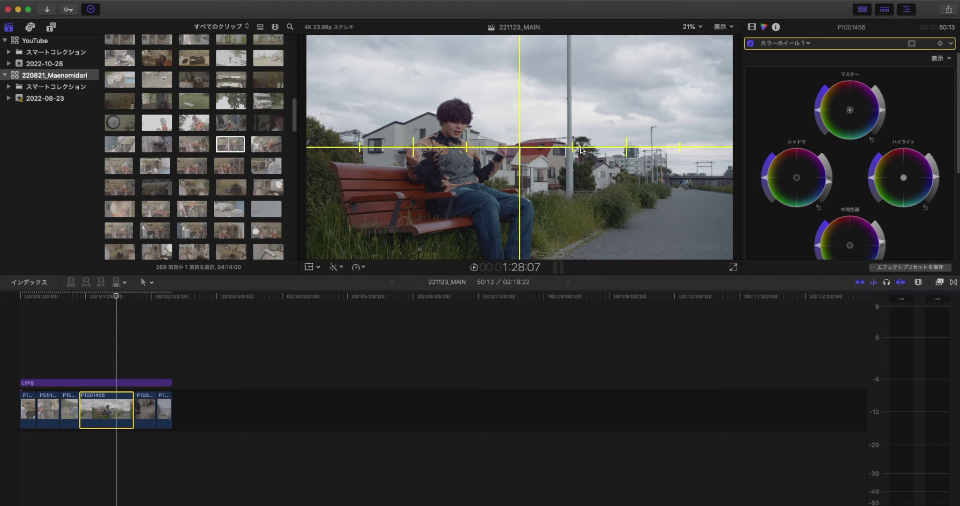
{"action": "left_click", "coordinate": [144, 364]}
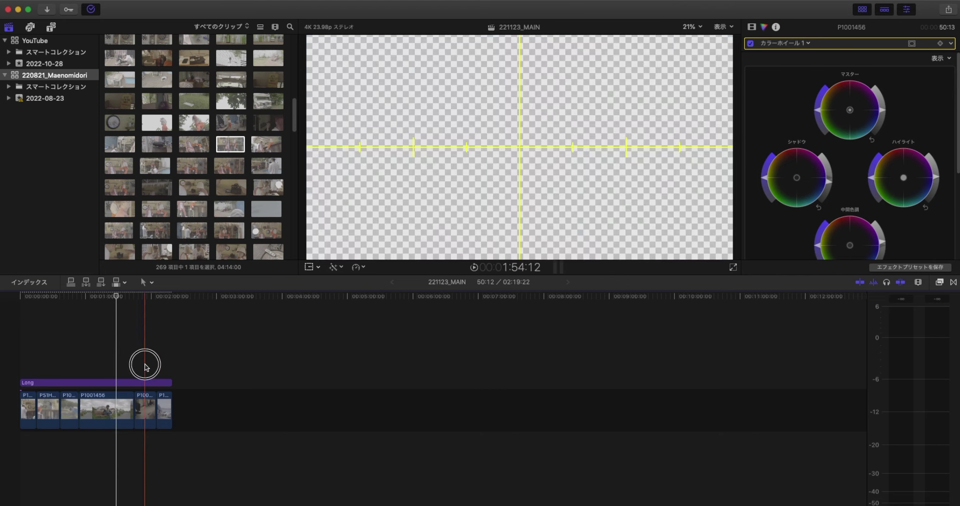
{"action": "left_click", "coordinate": [149, 405]}
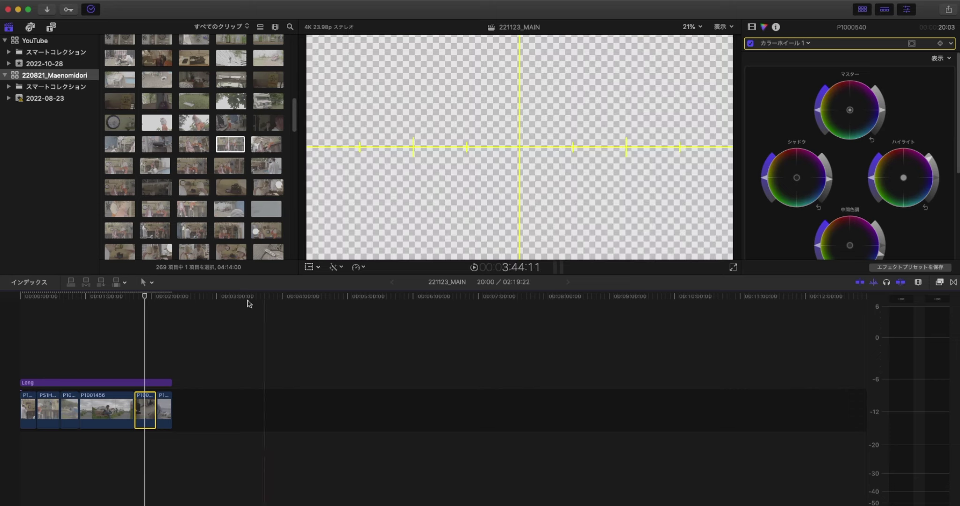
Check the first, third and last clips against the horizon overlay, selecting each one at its own frame
{"action": "left_click", "coordinate": [29, 364]}
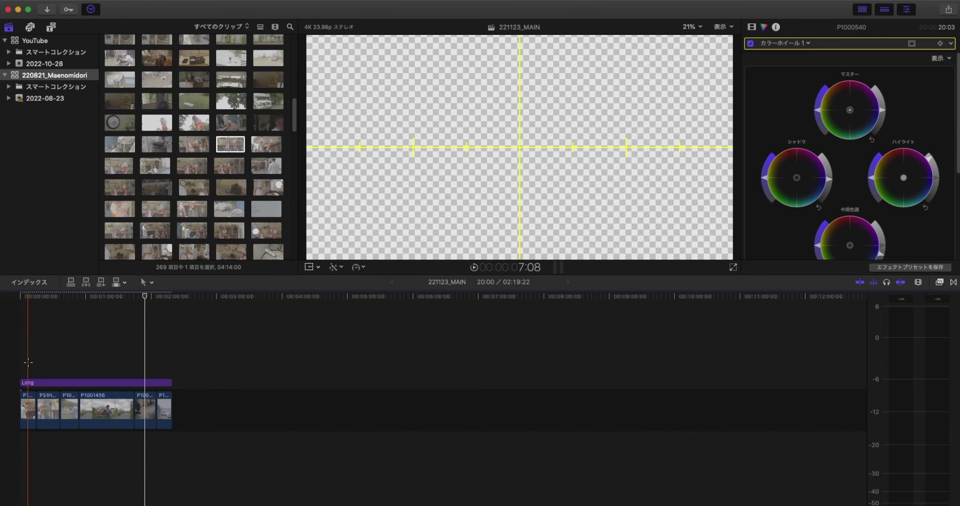
{"action": "left_click", "coordinate": [29, 399]}
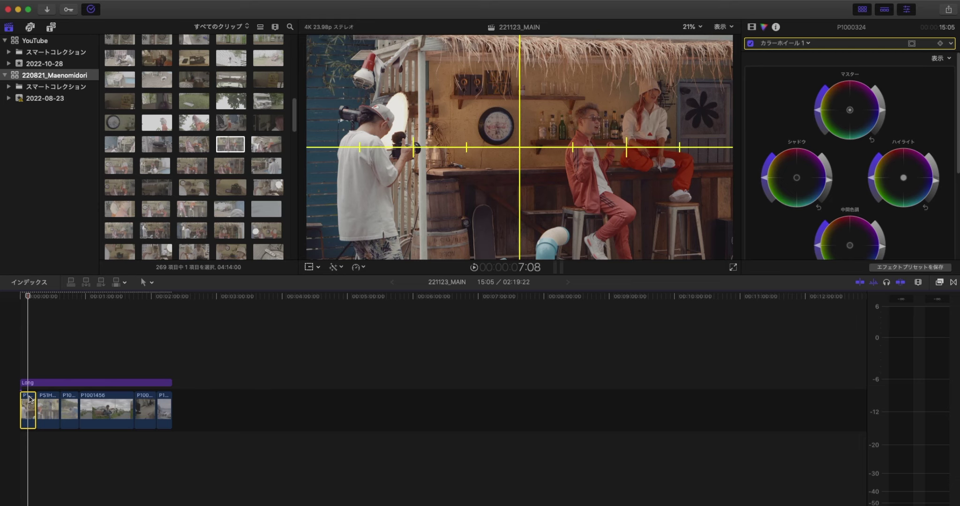
{"action": "left_click", "coordinate": [71, 364]}
{"action": "left_click", "coordinate": [74, 399]}
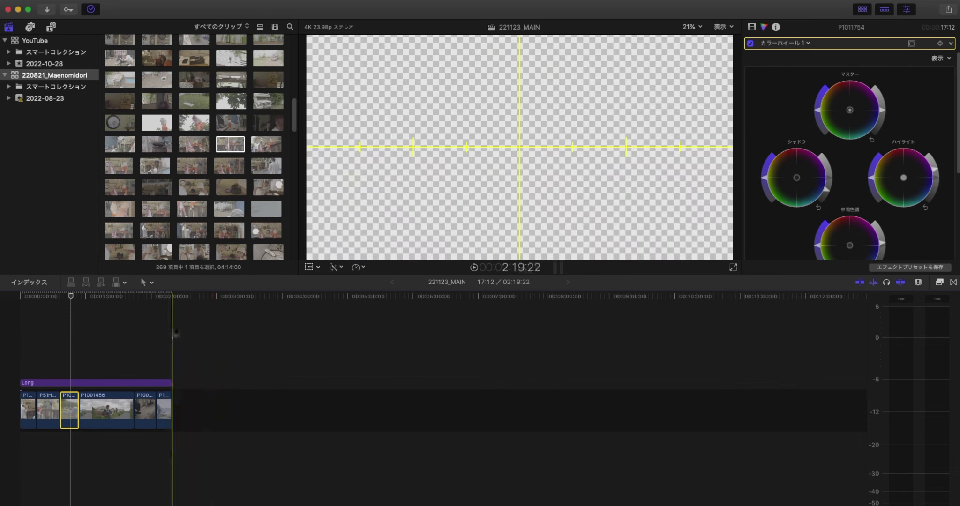
{"action": "left_click", "coordinate": [168, 336]}
{"action": "left_click", "coordinate": [167, 395]}
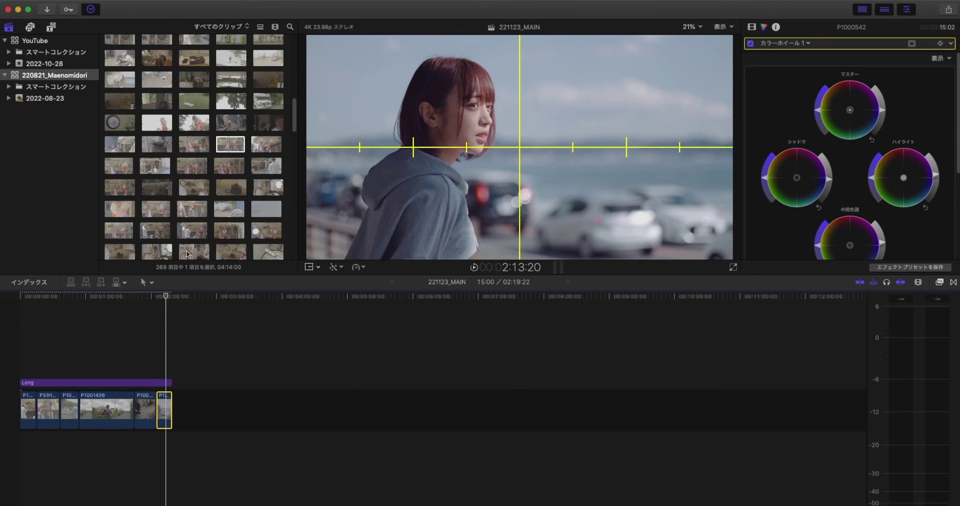
Compare the train-interior frame of the fifth clip with the wide bar shot of the first clip
{"action": "left_click", "coordinate": [147, 365]}
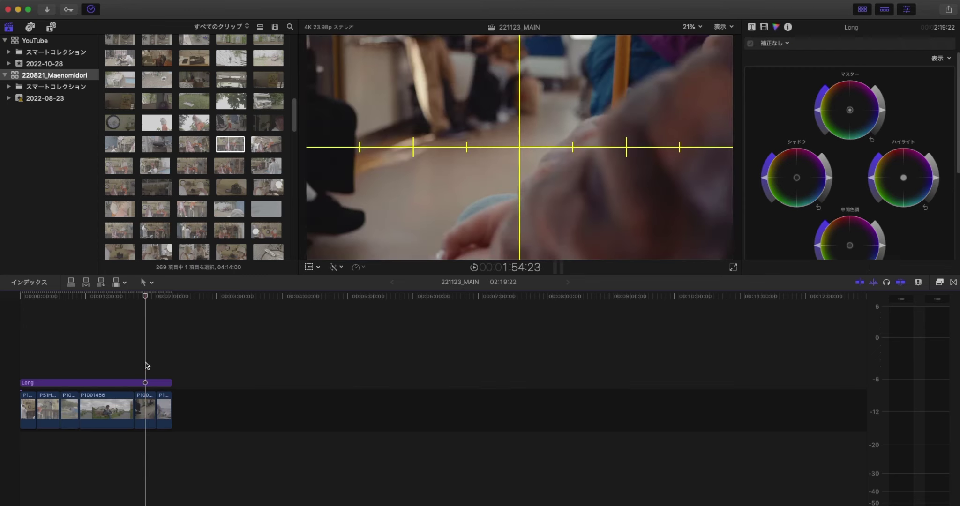
{"action": "left_click", "coordinate": [28, 366]}
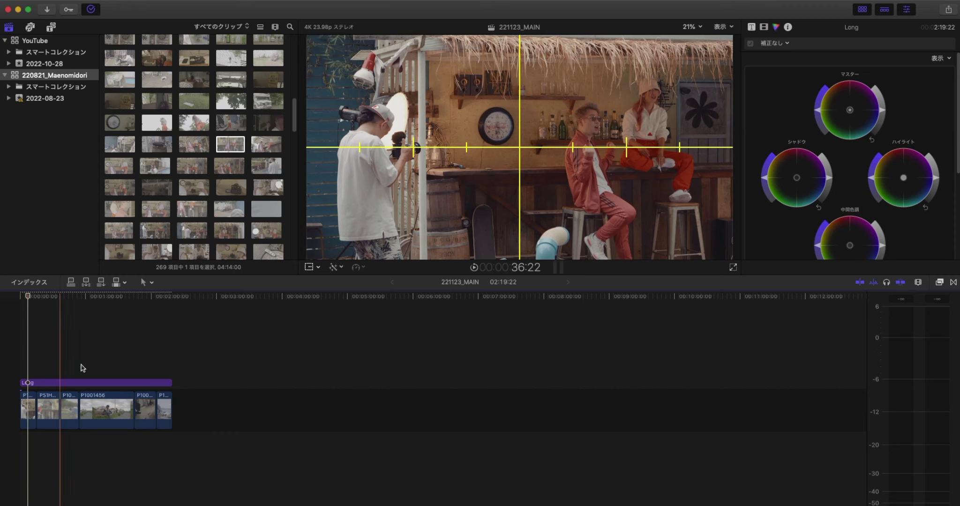
{"action": "left_click", "coordinate": [142, 360]}
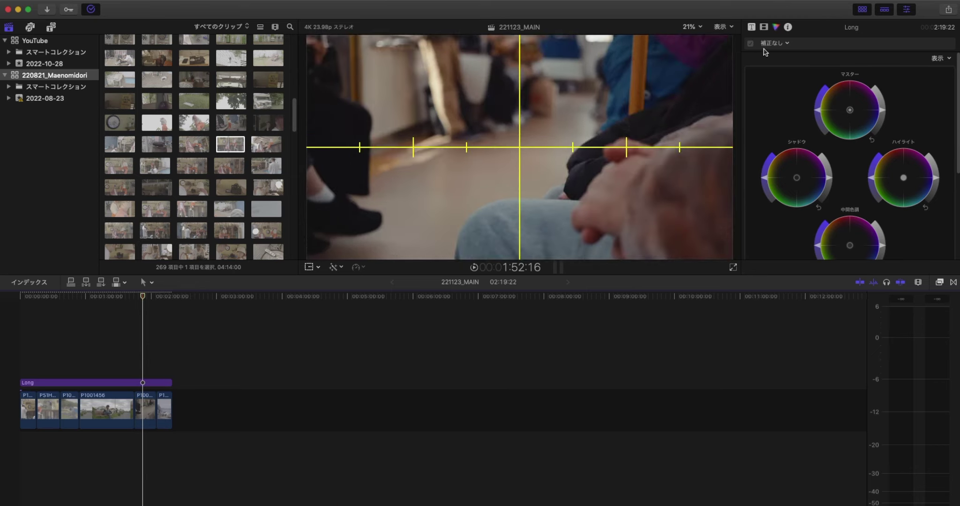
Crop the Long layer by 250 px at both the top and the bottom using the Trim crop type
{"action": "left_click", "coordinate": [765, 29]}
{"action": "scroll", "coordinate": [857, 211], "scroll_direction": "down", "scroll_amount": 5}
{"action": "scroll", "coordinate": [860, 212], "scroll_direction": "down", "scroll_amount": 2}
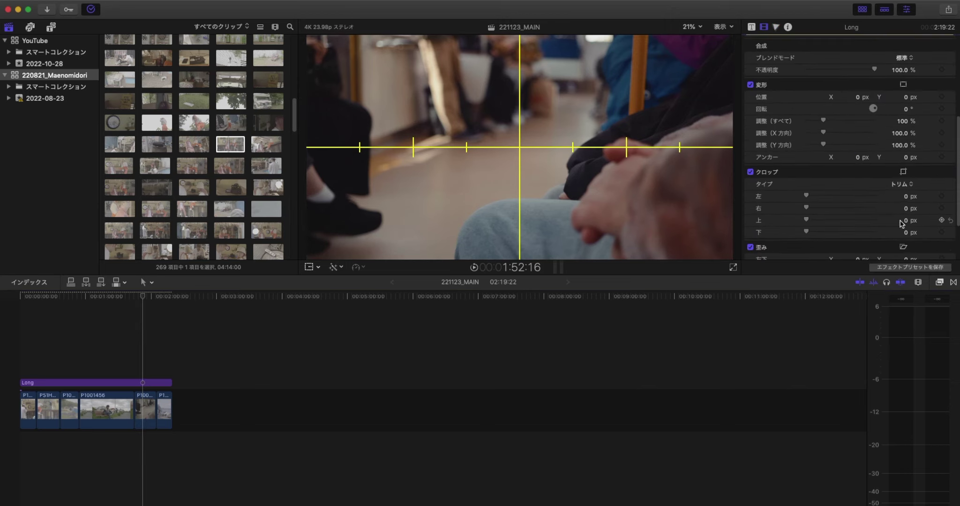
{"action": "type", "text": "50"}
{"action": "key", "text": "Return"}
{"action": "left_click", "coordinate": [901, 220]}
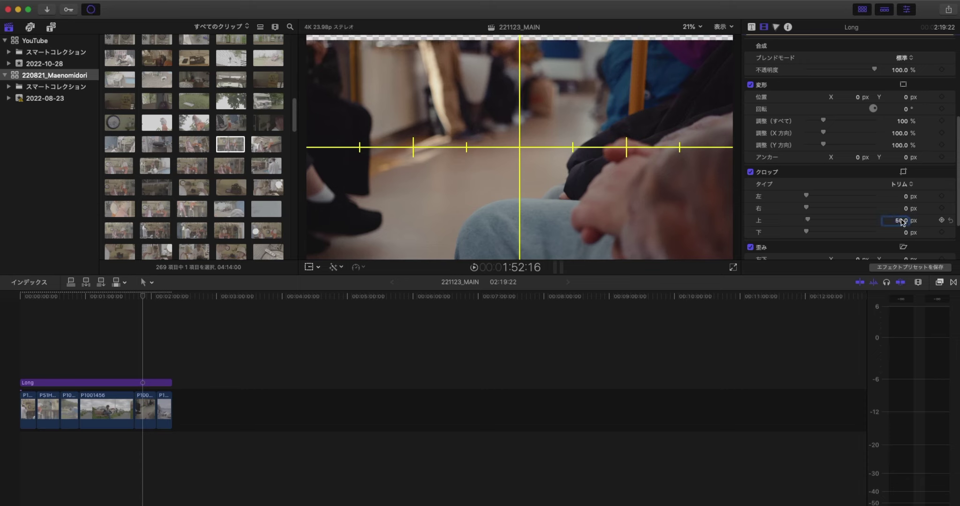
{"action": "type", "text": "250"}
{"action": "key", "text": "Return"}
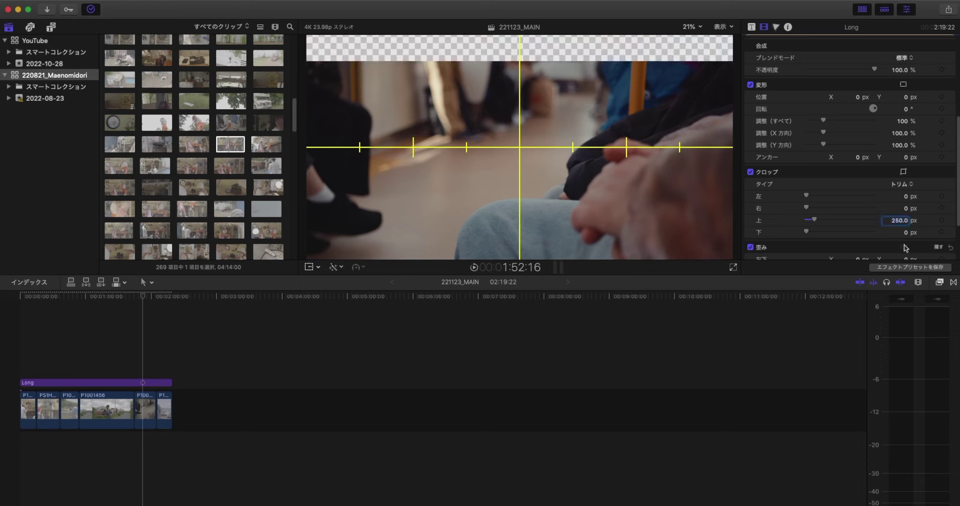
{"action": "left_click", "coordinate": [904, 232]}
{"action": "type", "text": "250"}
{"action": "key", "text": "Return"}
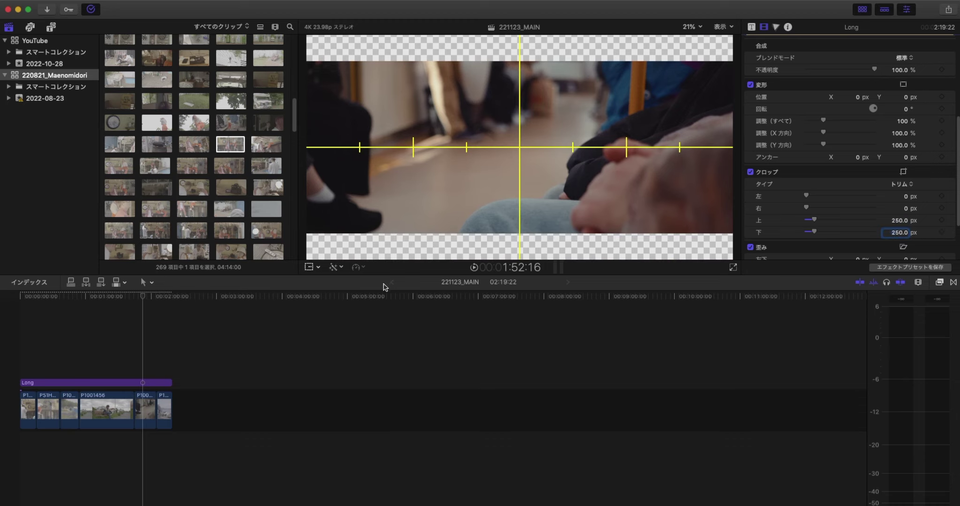
Set the top and bottom crop of the Long layer back to 0 px
{"action": "left_click", "coordinate": [897, 221]}
{"action": "type", "text": "0"}
{"action": "key", "text": "Return"}
{"action": "left_click", "coordinate": [897, 232]}
{"action": "type", "text": "0"}
{"action": "key", "text": "Return"}
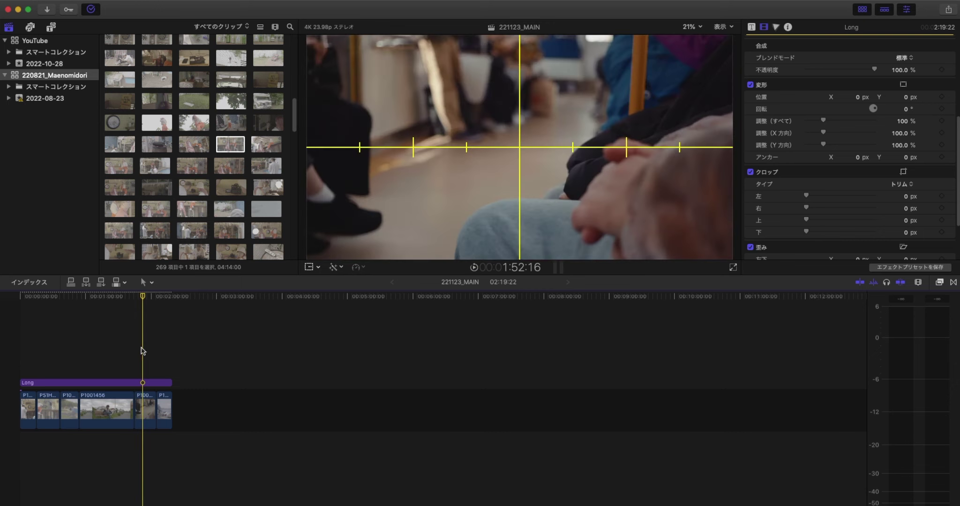
Review frames of the last, fourth and second clips, finishing with the first clip selected at the playhead
{"action": "left_click", "coordinate": [164, 355]}
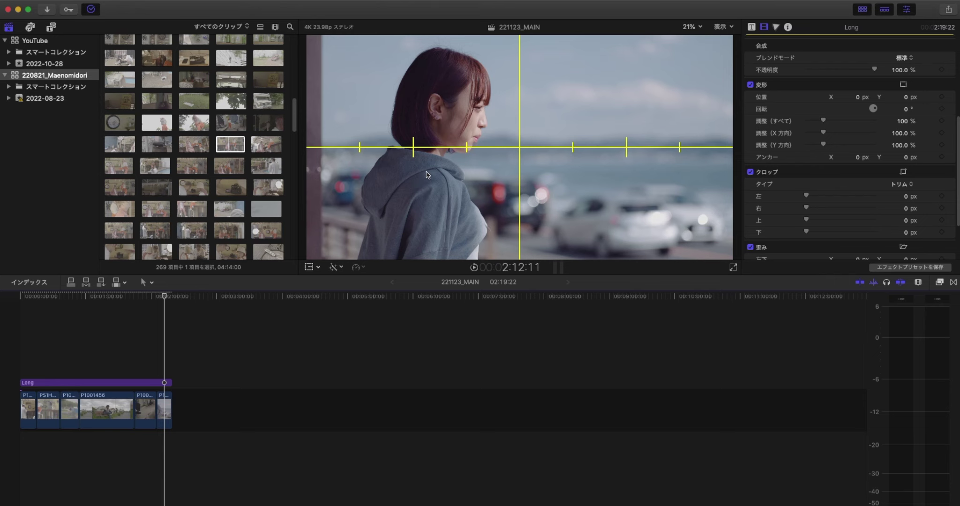
{"action": "left_click", "coordinate": [104, 355]}
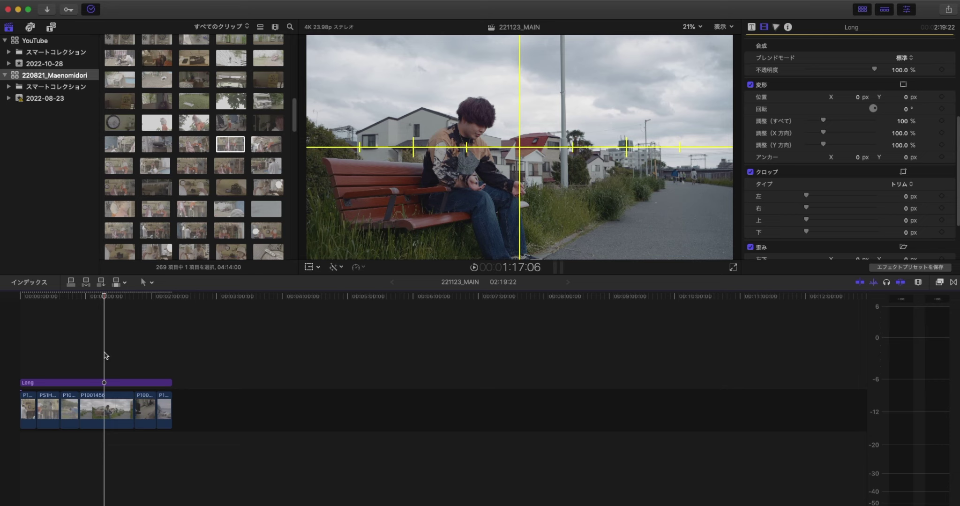
{"action": "left_click", "coordinate": [47, 373]}
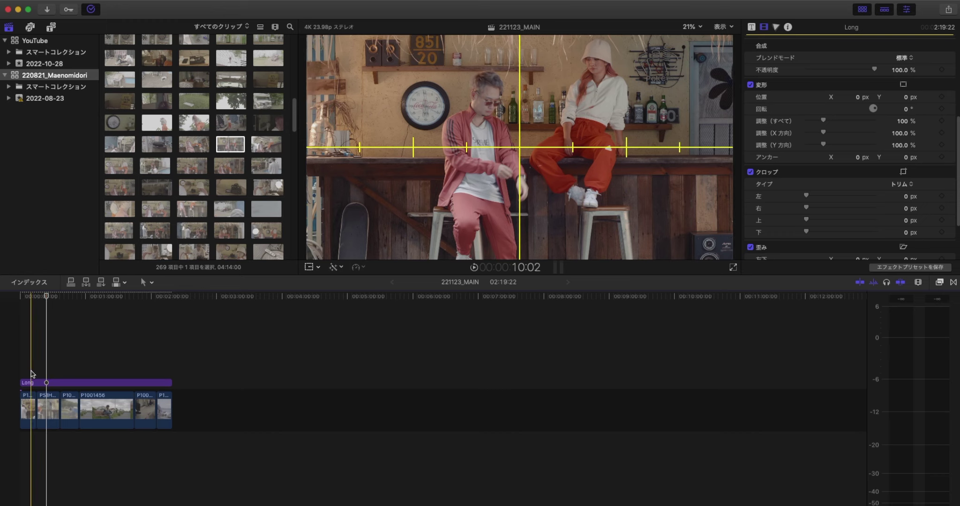
{"action": "left_click", "coordinate": [28, 368]}
{"action": "left_click", "coordinate": [29, 397]}
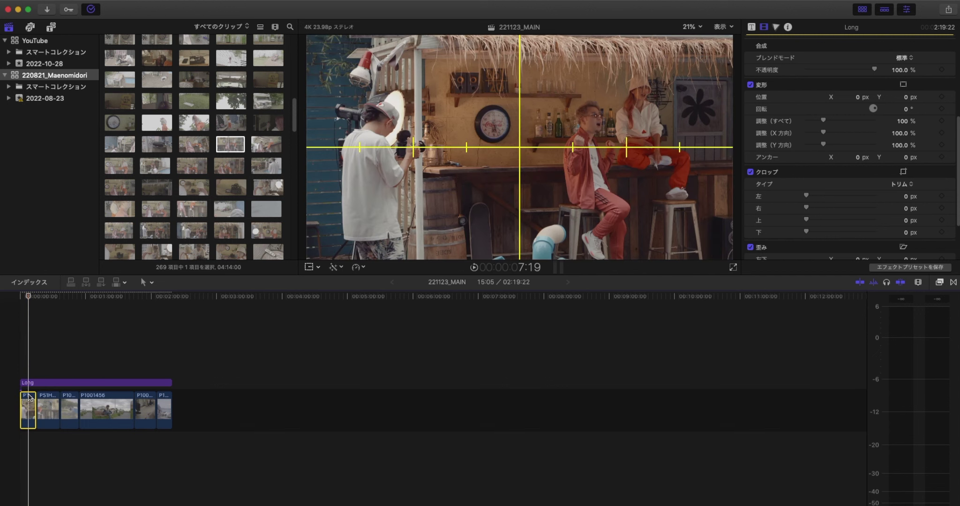